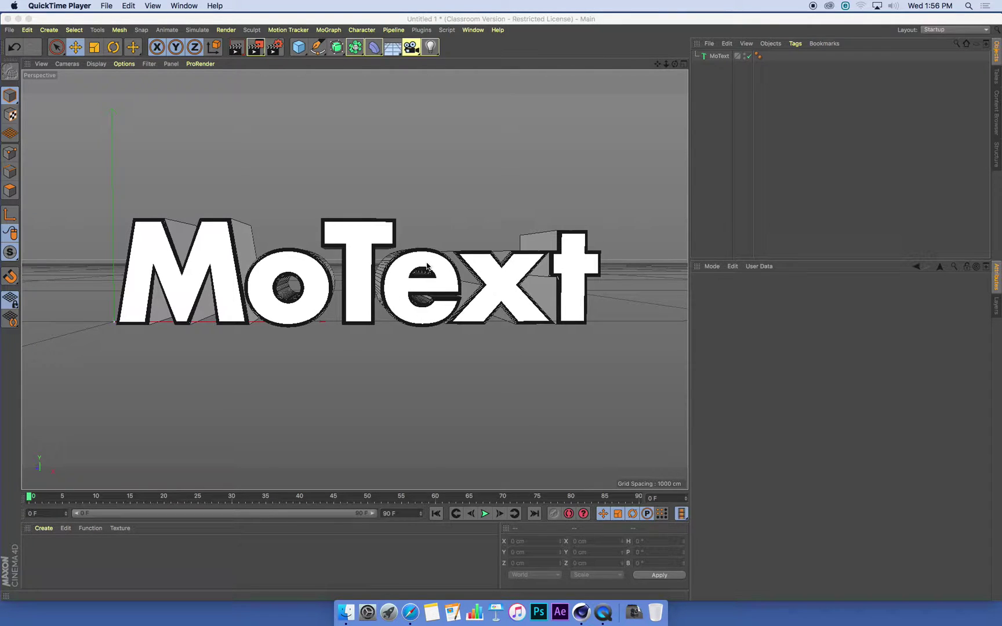
# - Orbit the perspective view to look down on the MoText's extruded letters
pyautogui.click(327, 31)
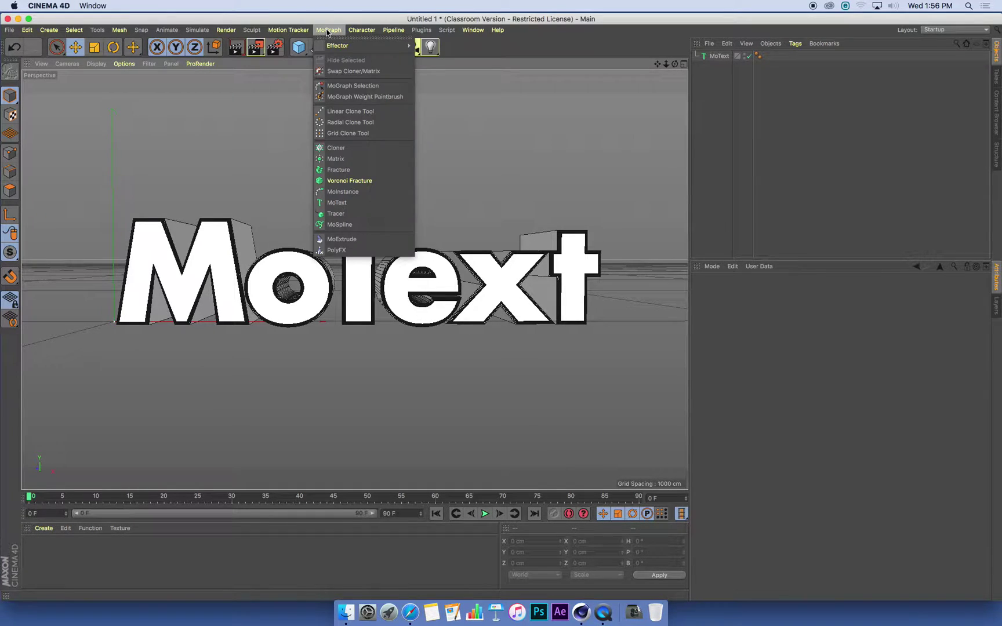
pyautogui.click(327, 31)
pyautogui.keyDown('alt'); pyautogui.moveTo(384, 177); pyautogui.dragTo(384, 207); pyautogui.keyUp('alt')
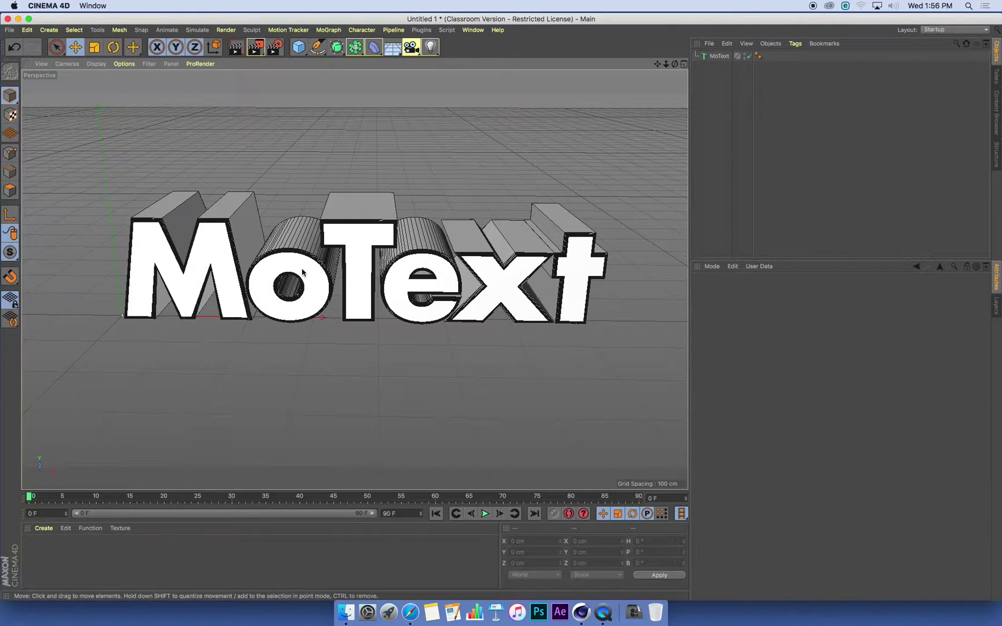
# - Add a Plain effector from MoGraph > Effector
pyautogui.click(327, 30)
pyautogui.moveTo(341, 51)
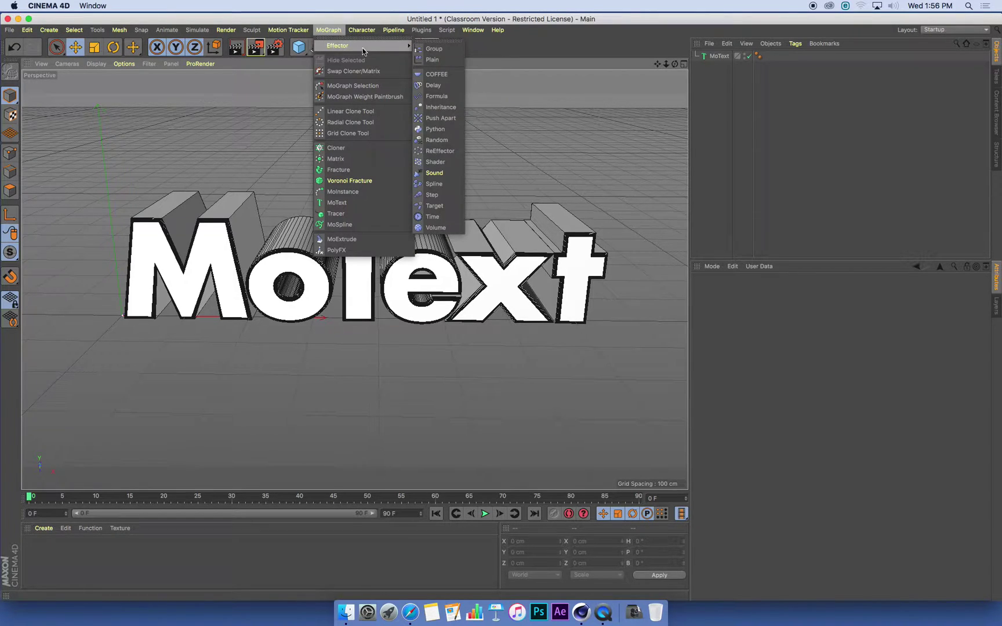
pyautogui.click(432, 60)
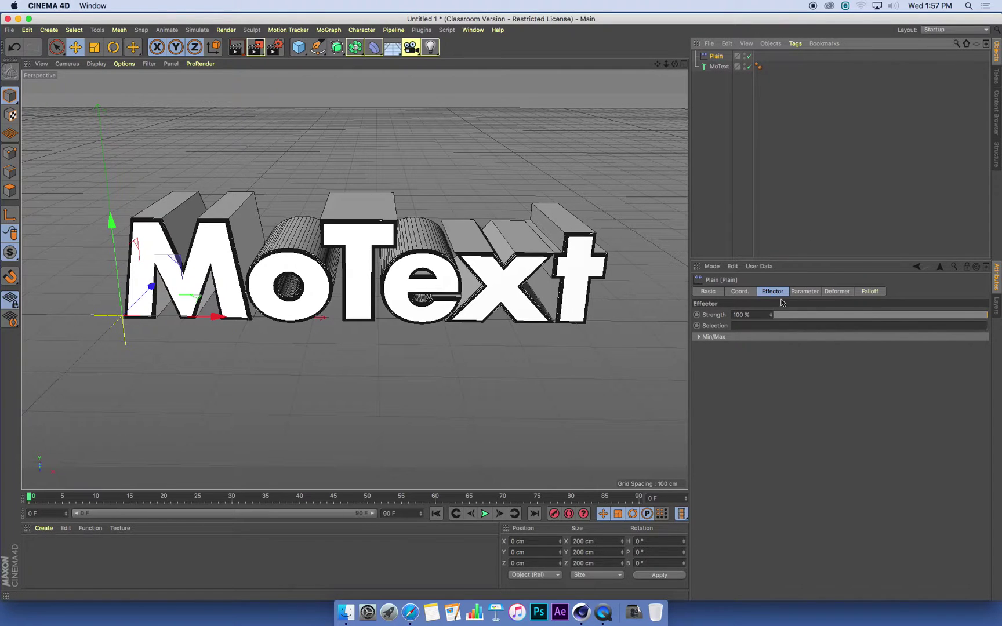
# - Set the Plain effector to Scale only, with Position off and Uniform Scale at -1
pyautogui.click(805, 294)
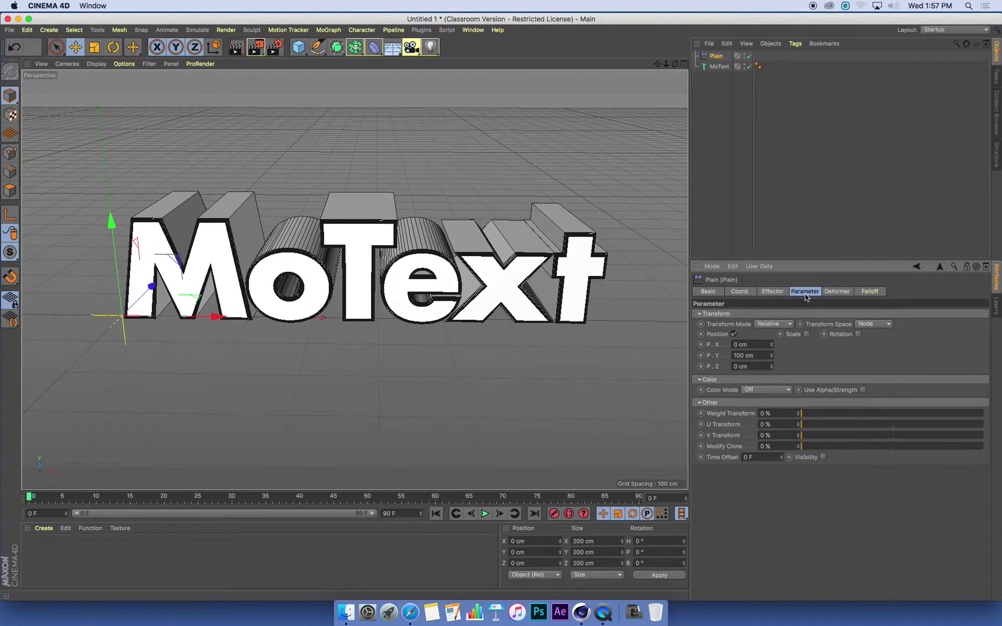
pyautogui.click(807, 333)
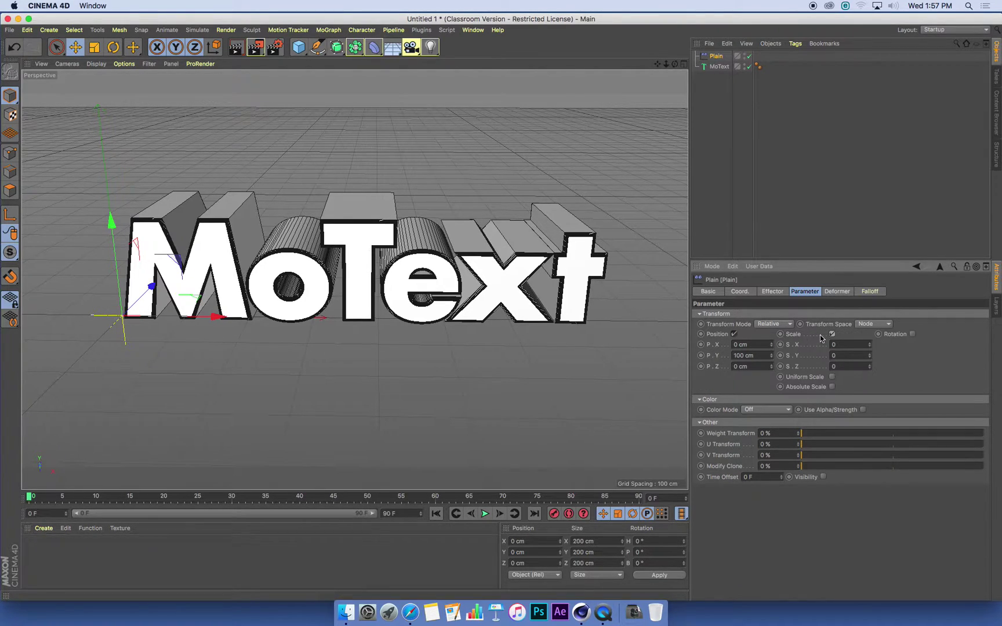
pyautogui.click(734, 333)
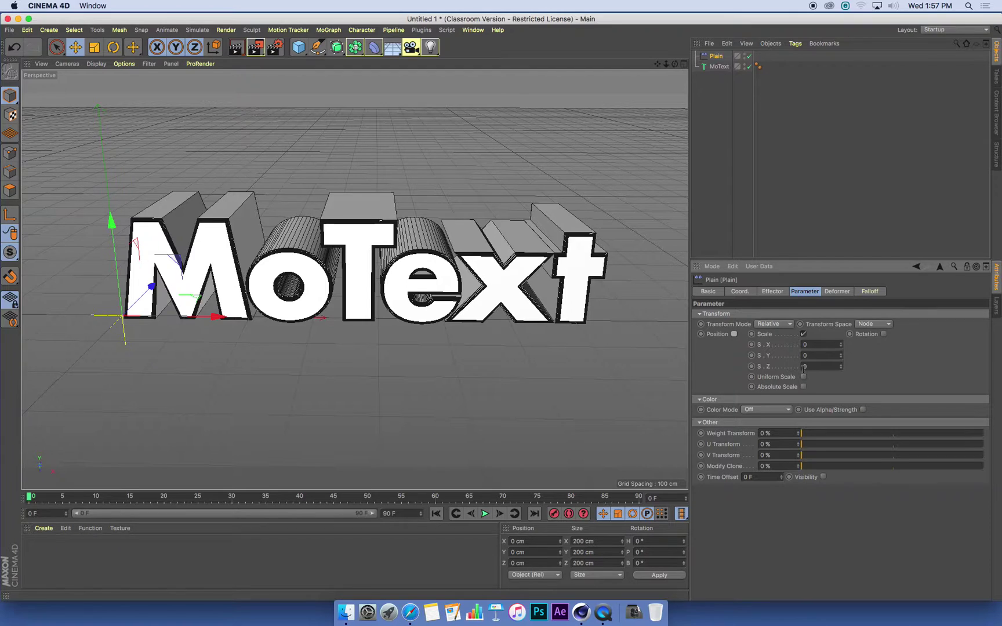
pyautogui.click(802, 377)
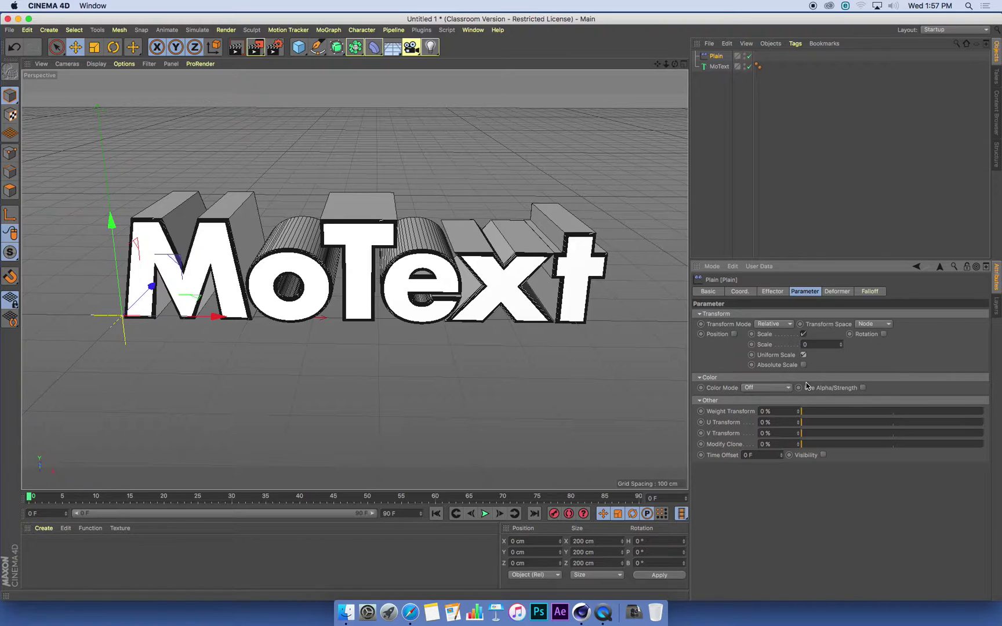
pyautogui.click(805, 345)
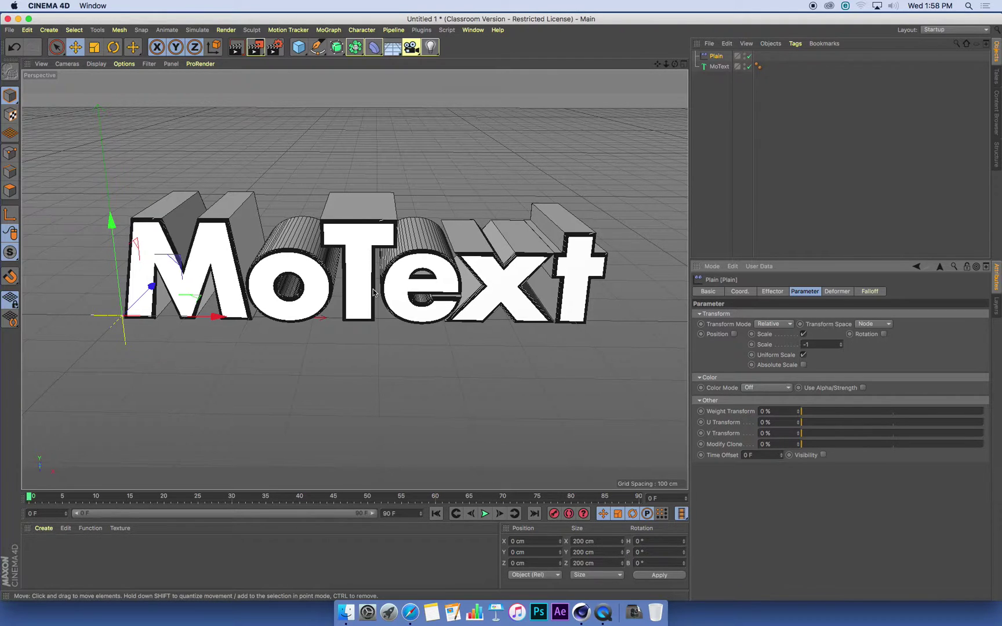
# - Select the MoText object and show its Letters tab
pyautogui.click(720, 67)
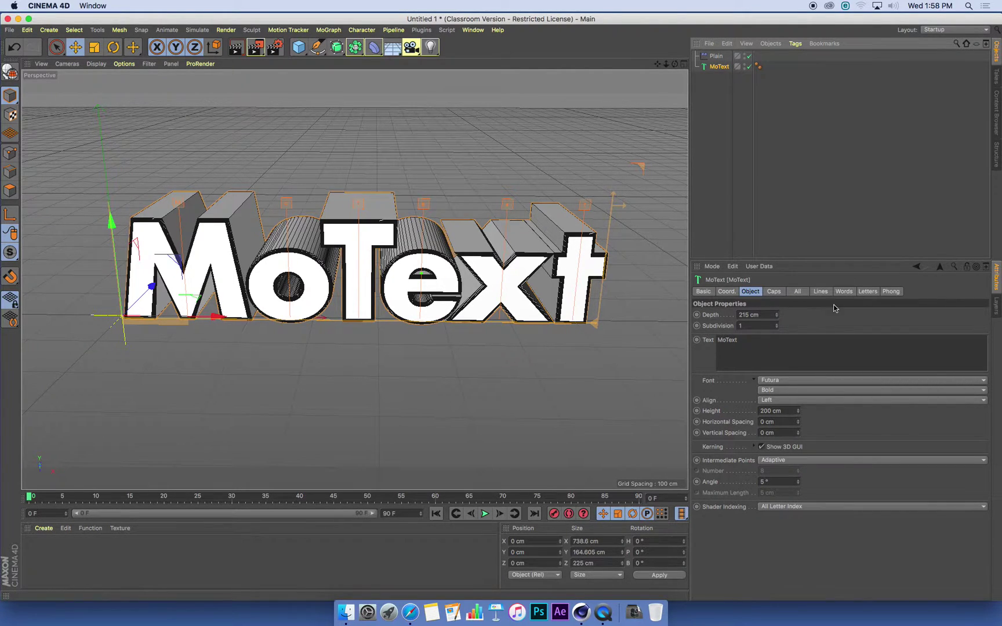
pyautogui.click(867, 294)
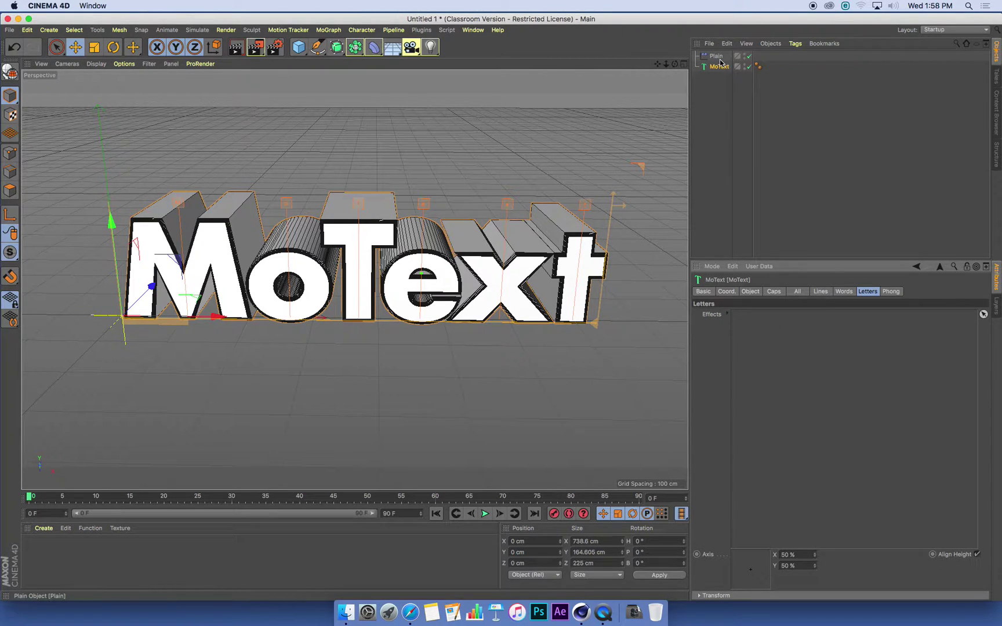
# - Add Plain to the MoText Letters Effects list and toggle it off and on to compare
pyautogui.moveTo(716, 59); pyautogui.dragTo(849, 497)
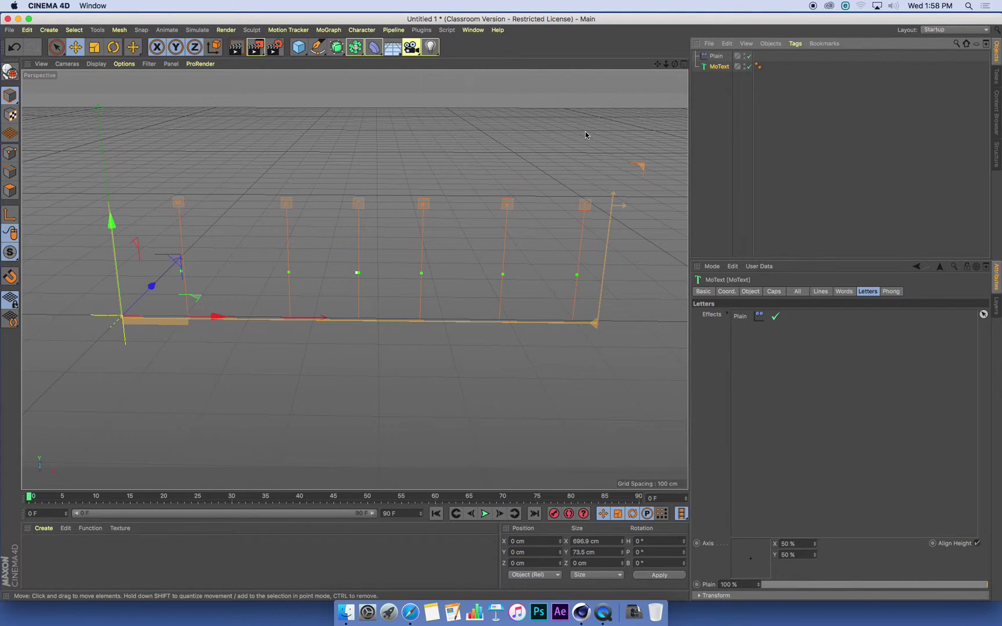
pyautogui.click(775, 318)
pyautogui.click(775, 318)
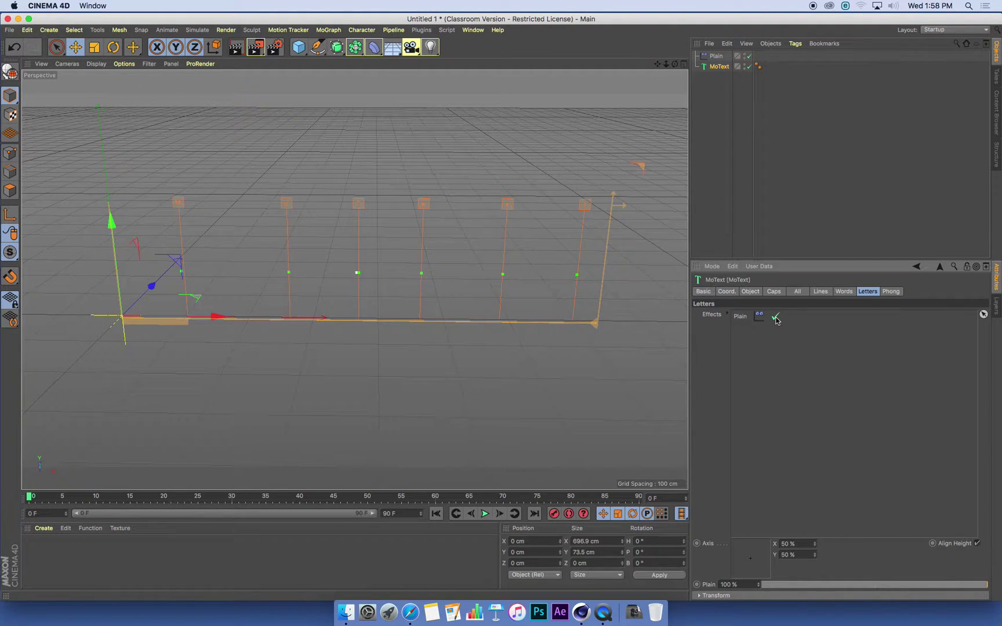
pyautogui.click(775, 318)
pyautogui.click(775, 317)
pyautogui.click(776, 318)
pyautogui.click(775, 317)
pyautogui.click(776, 318)
pyautogui.click(776, 318)
# - Rename the Plain effector to 'PlainScale'
pyautogui.doubleClick(716, 57)
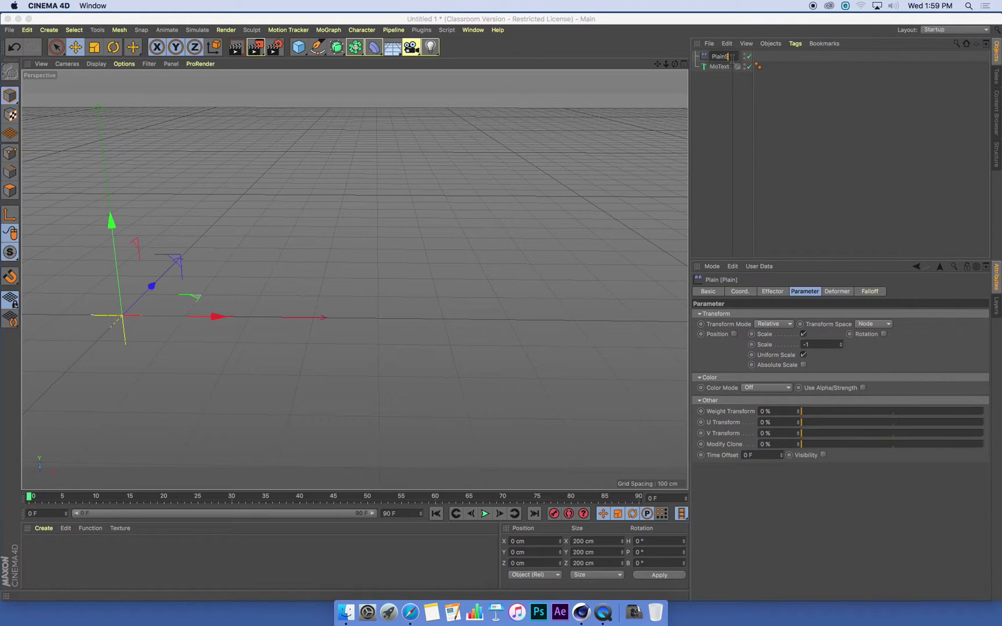
pyautogui.write('Scale')
pyautogui.press('Return')
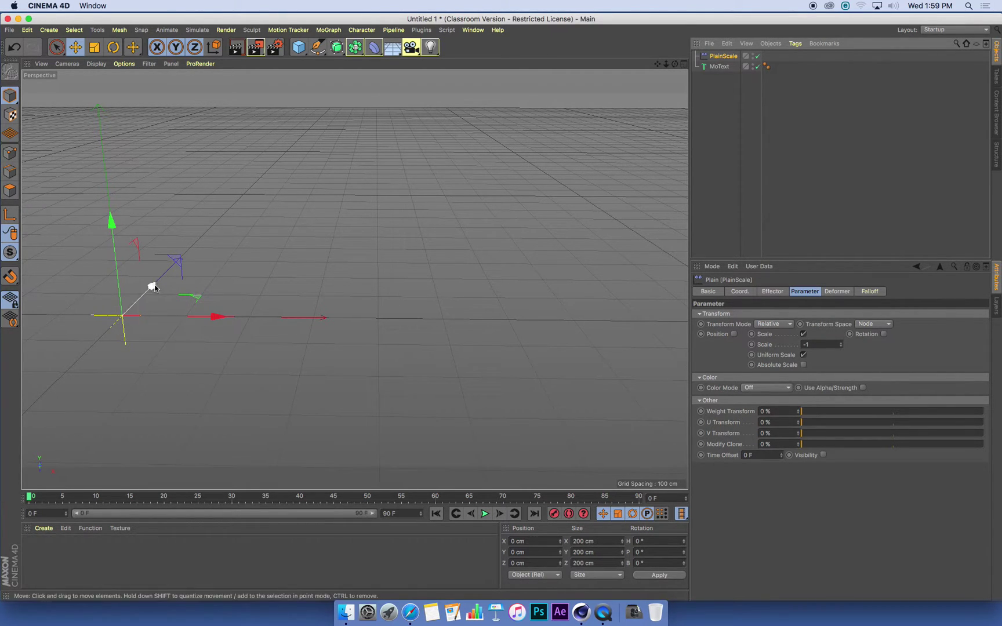
pyautogui.moveTo(172, 262); pyautogui.dragTo(249, 232)
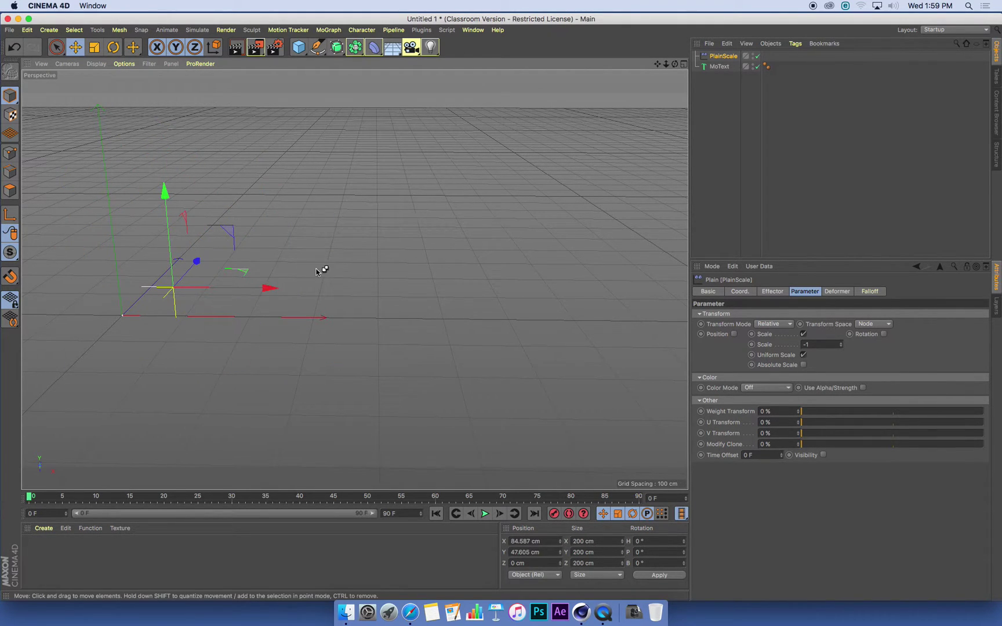
pyautogui.press('super+z')
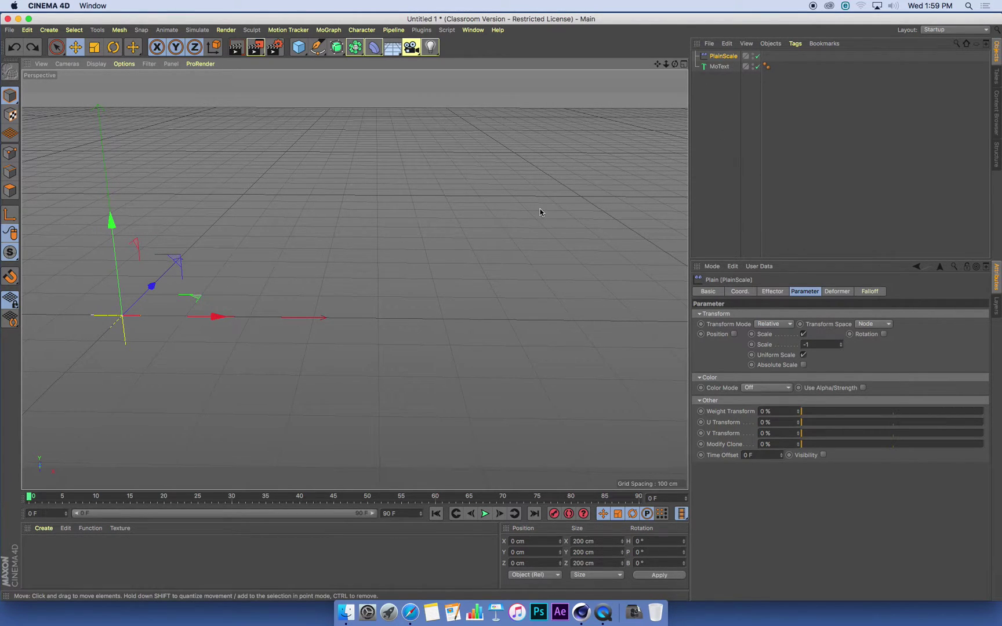
pyautogui.click(221, 300)
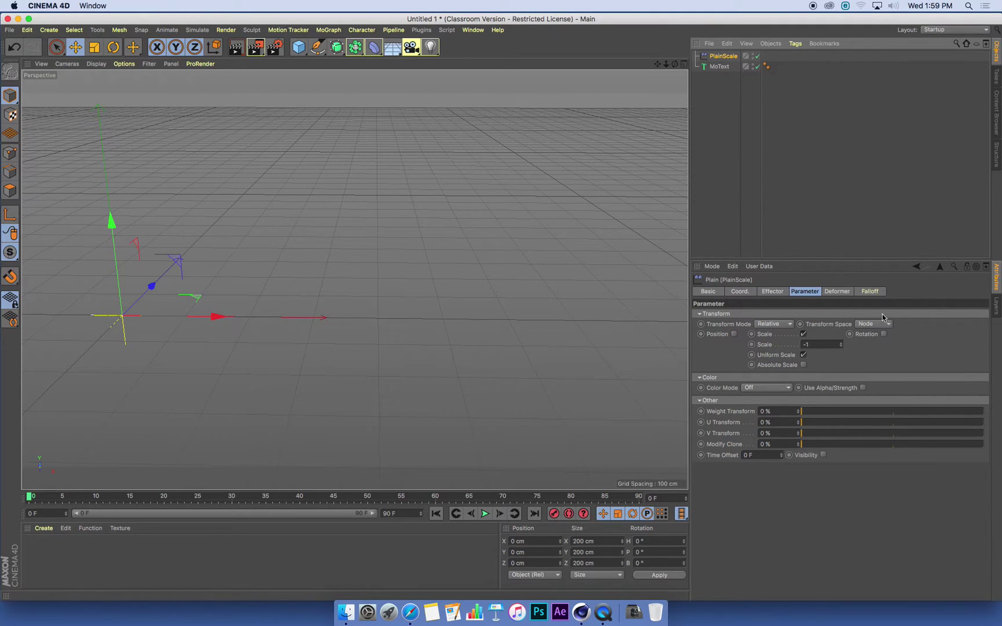
# - Give PlainScale a Linear falloff shape with 100 cm size and 50% falloff
pyautogui.click(876, 295)
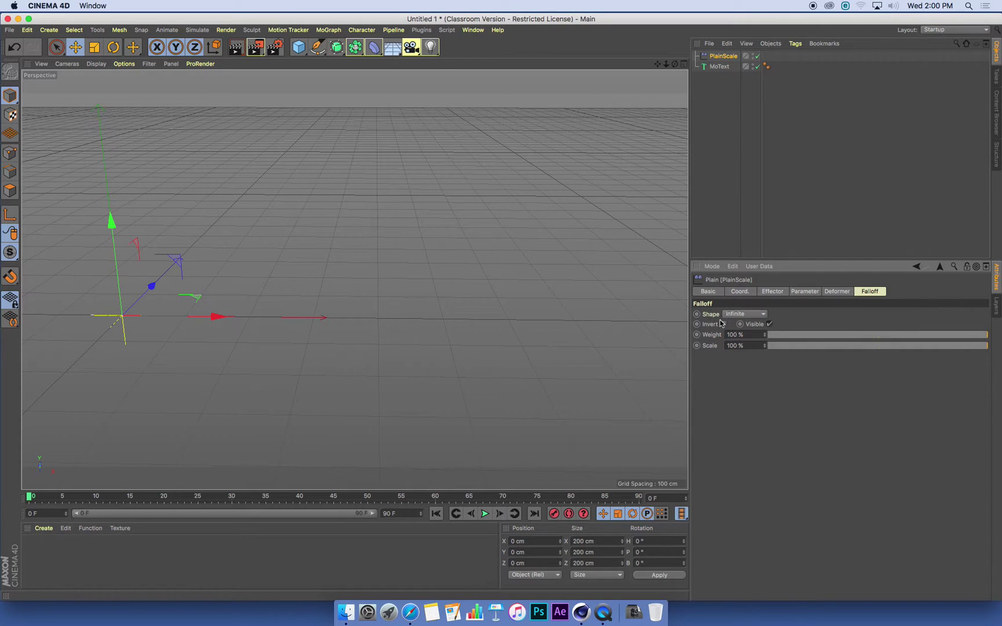
pyautogui.click(753, 314)
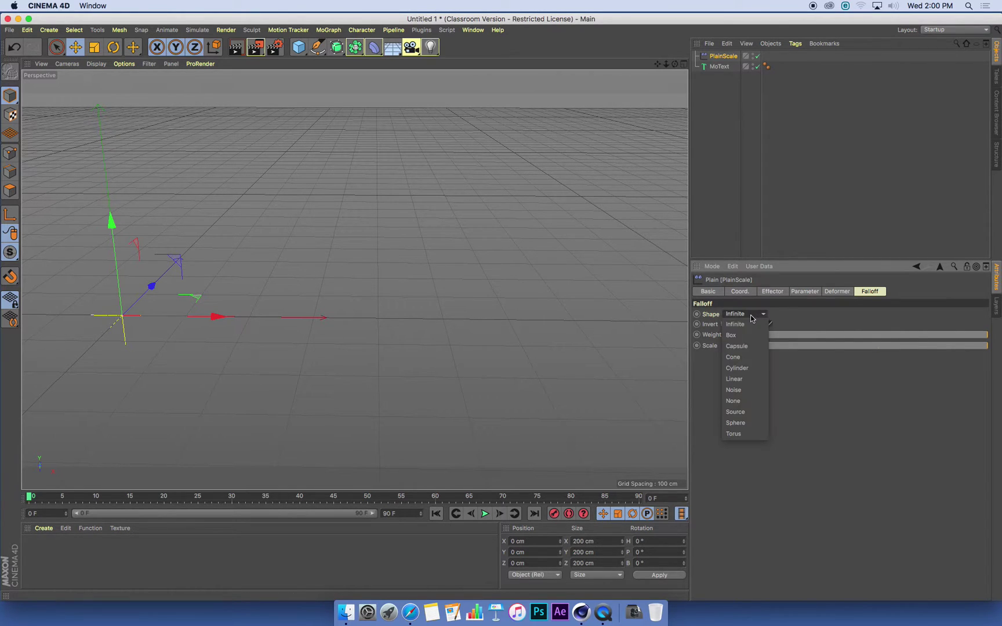
pyautogui.click(743, 380)
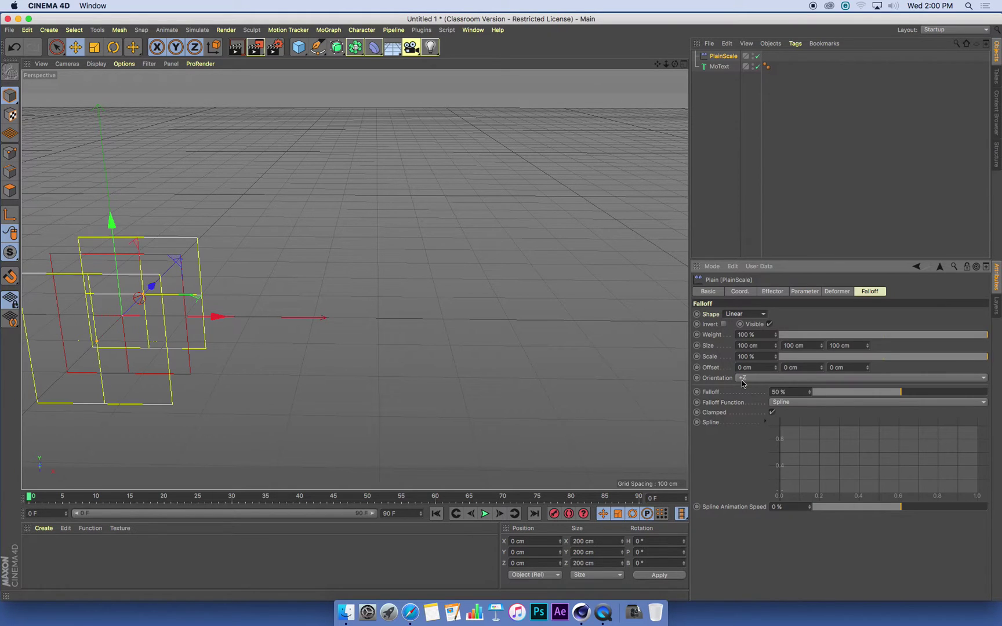
pyautogui.keyDown('alt'); pyautogui.moveTo(185, 297); pyautogui.dragTo(105, 288); pyautogui.keyUp('alt')
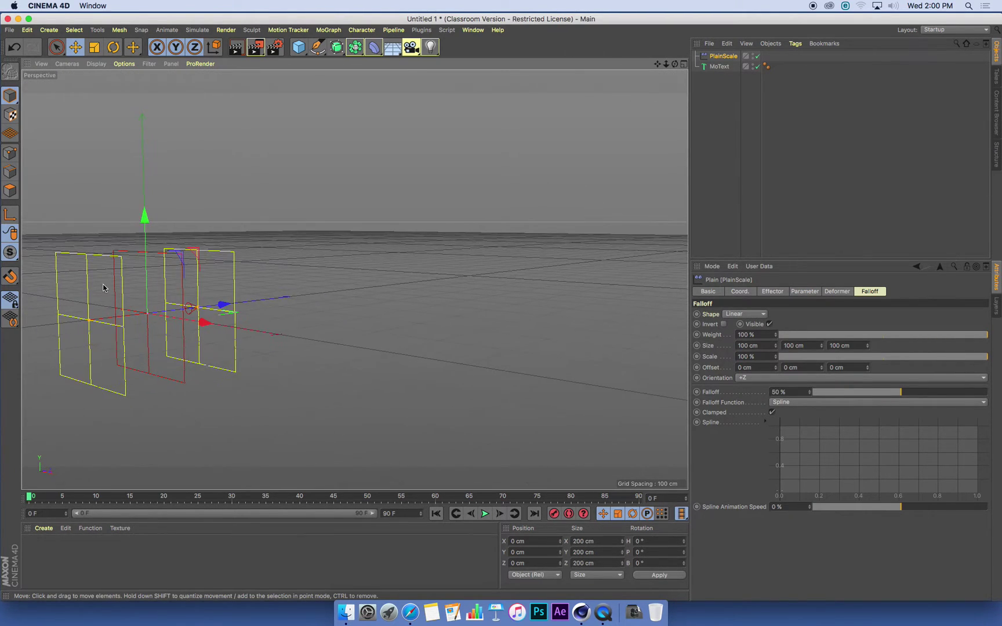
# - Move PlainScale along Z to -62.37 cm so the MoText letters reappear
pyautogui.keyDown('alt'); pyautogui.moveTo(176, 301); pyautogui.dragTo(148, 290); pyautogui.keyUp('alt')
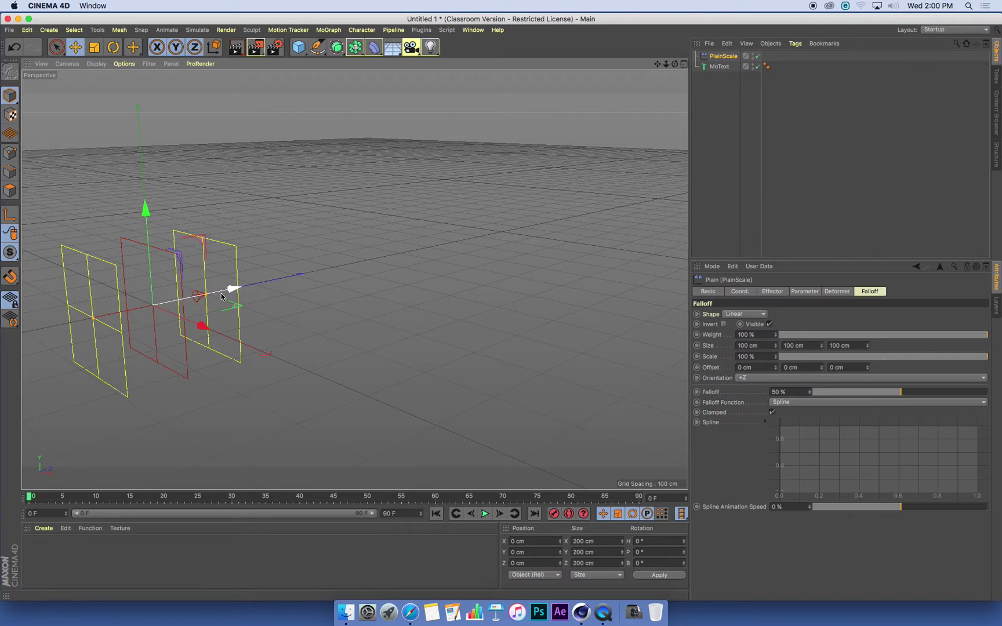
pyautogui.keyDown('alt'); pyautogui.moveTo(274, 297); pyautogui.dragTo(220, 307); pyautogui.keyUp('alt')
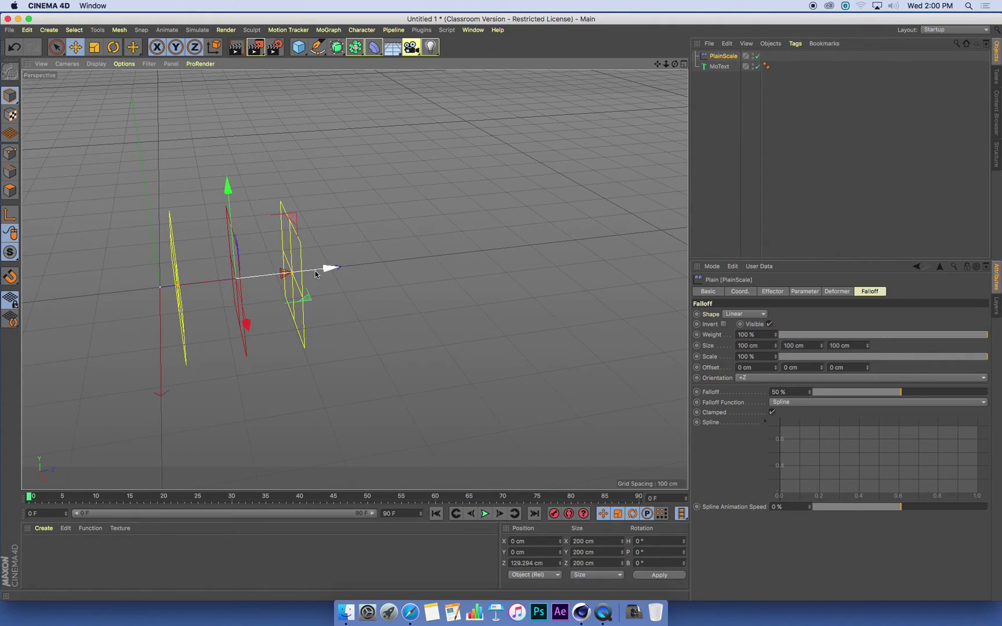
pyautogui.moveTo(324, 269); pyautogui.dragTo(118, 168)
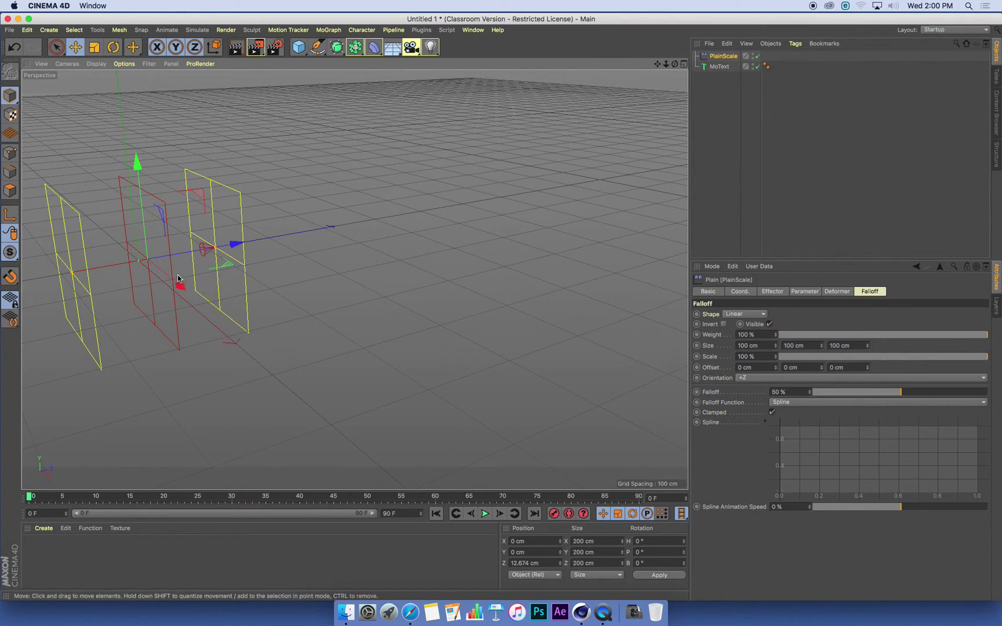
pyautogui.moveTo(235, 246); pyautogui.dragTo(204, 273)
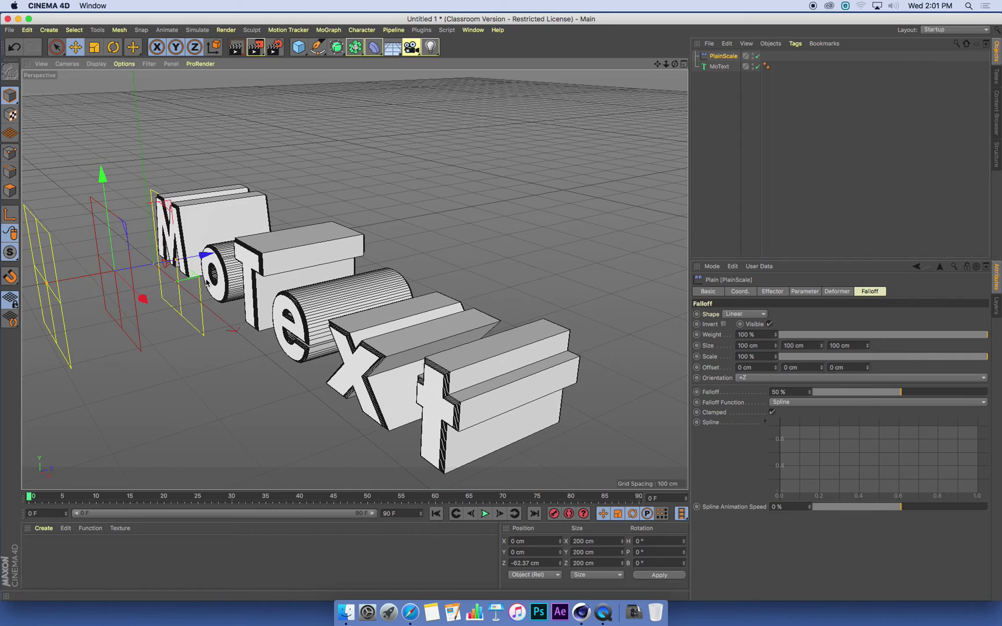